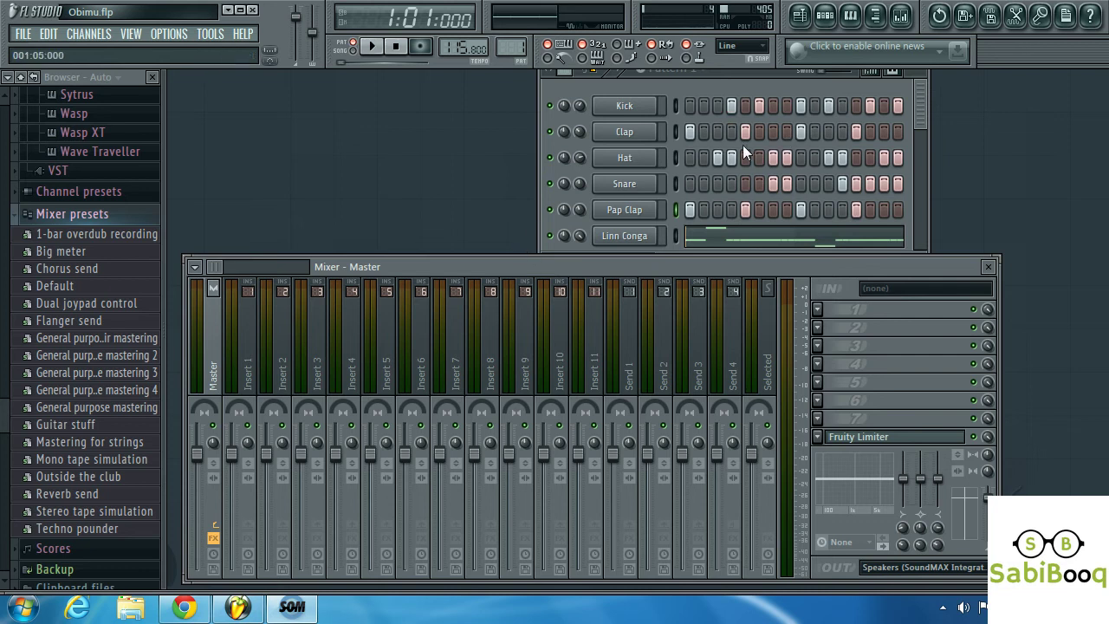
# Play the drum pattern to hear the unrouted mix and stop playback
pyautogui.click(373, 46)
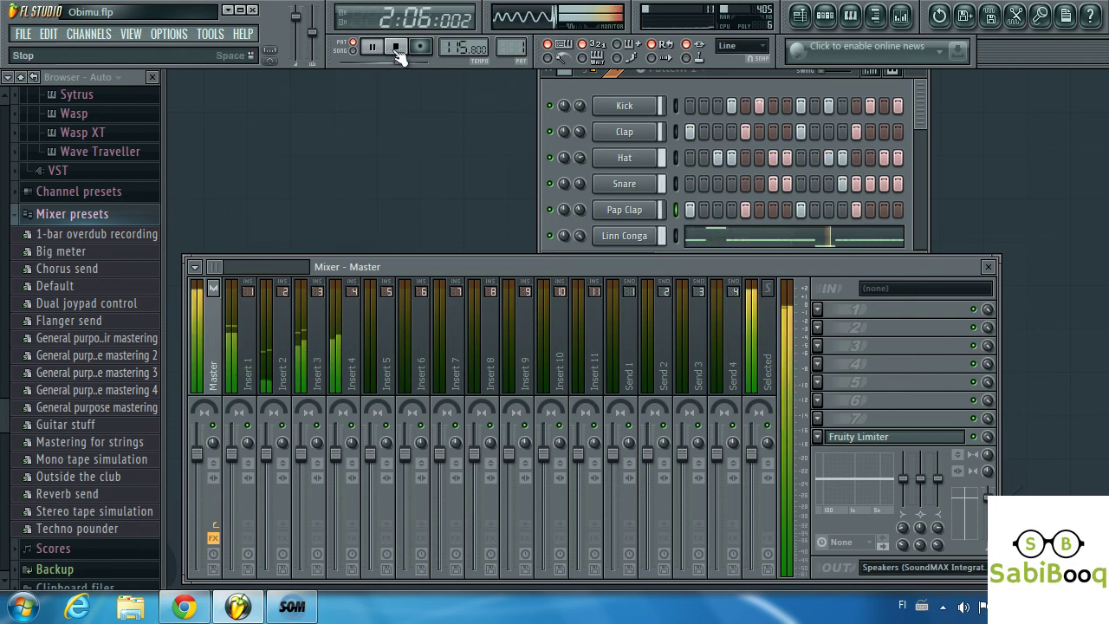
pyautogui.press('space')
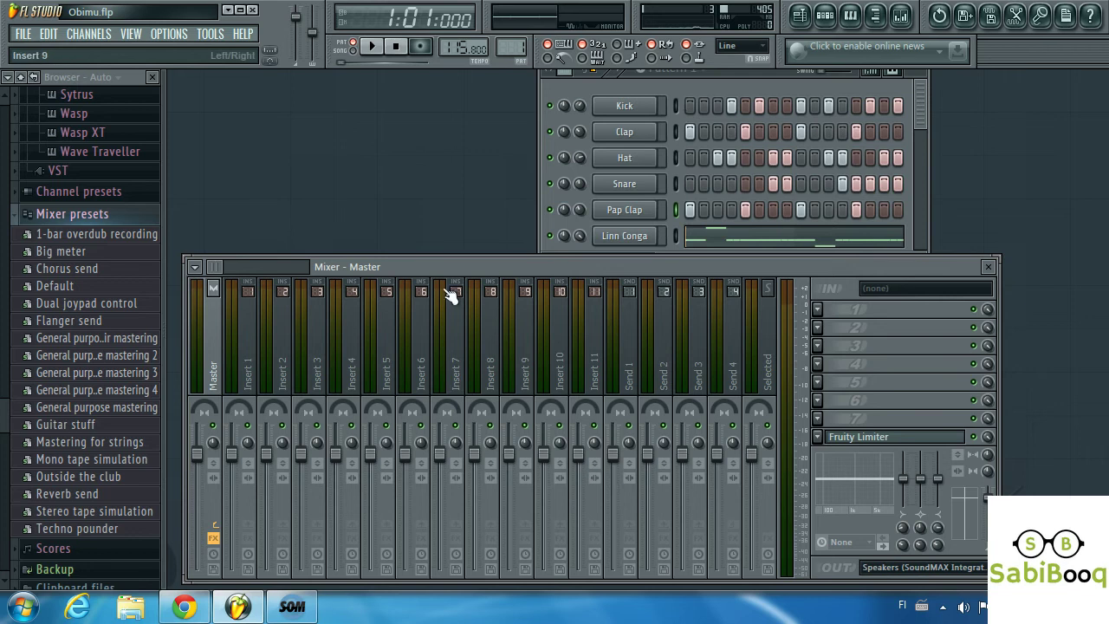
# Select all drum channels and link them to separate mixer tracks starting from Insert 1
pyautogui.click(676, 106)
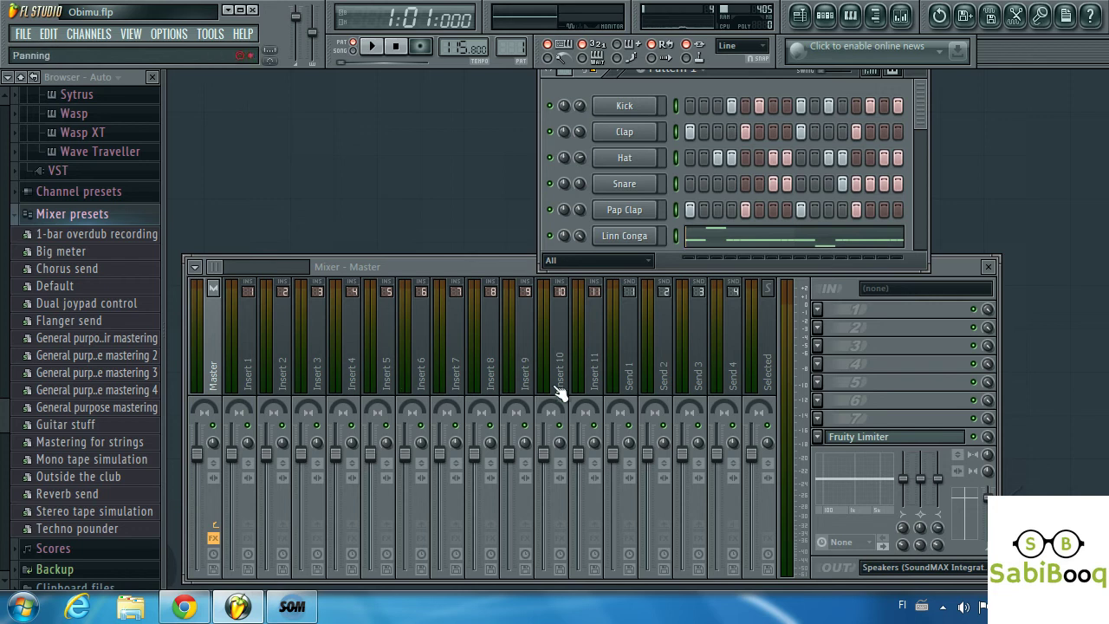
pyautogui.rightClick(250, 374)
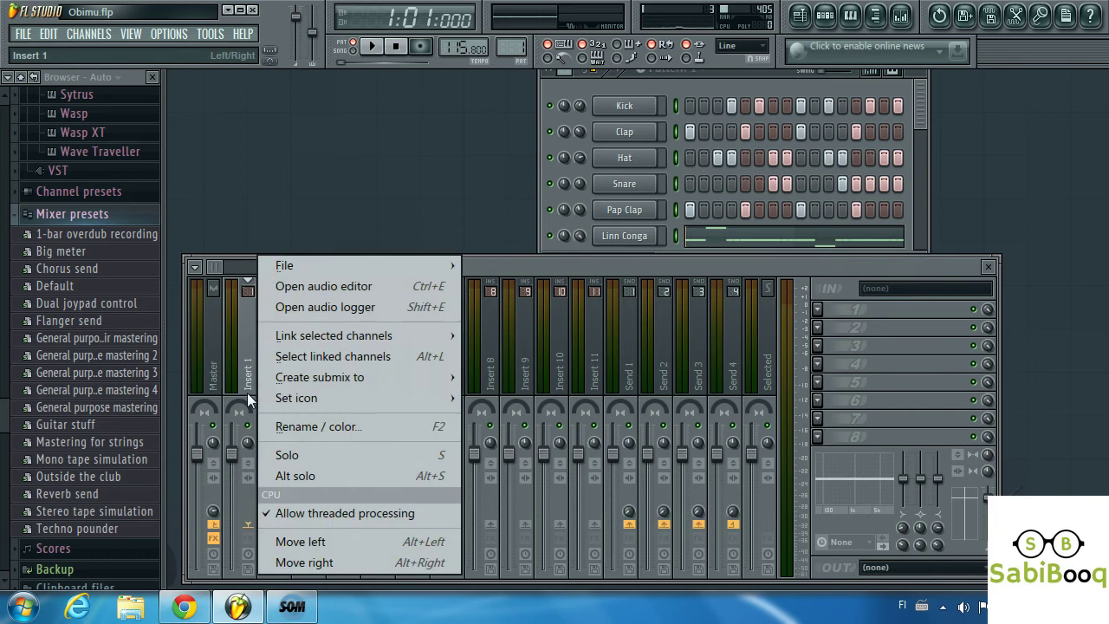
pyautogui.moveTo(301, 378)
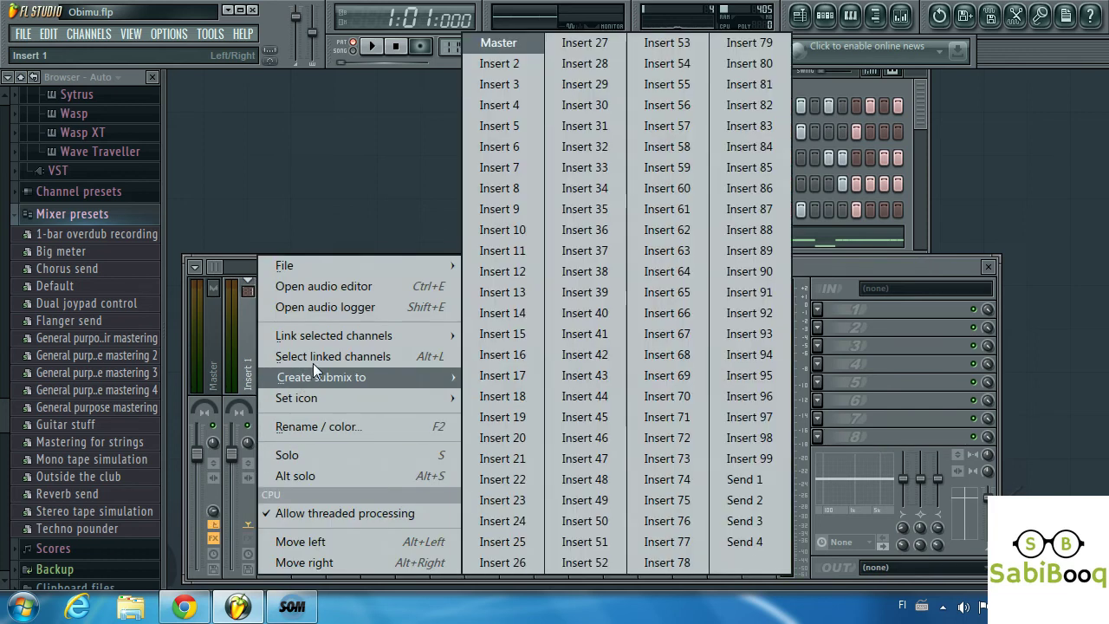
pyautogui.moveTo(318, 339)
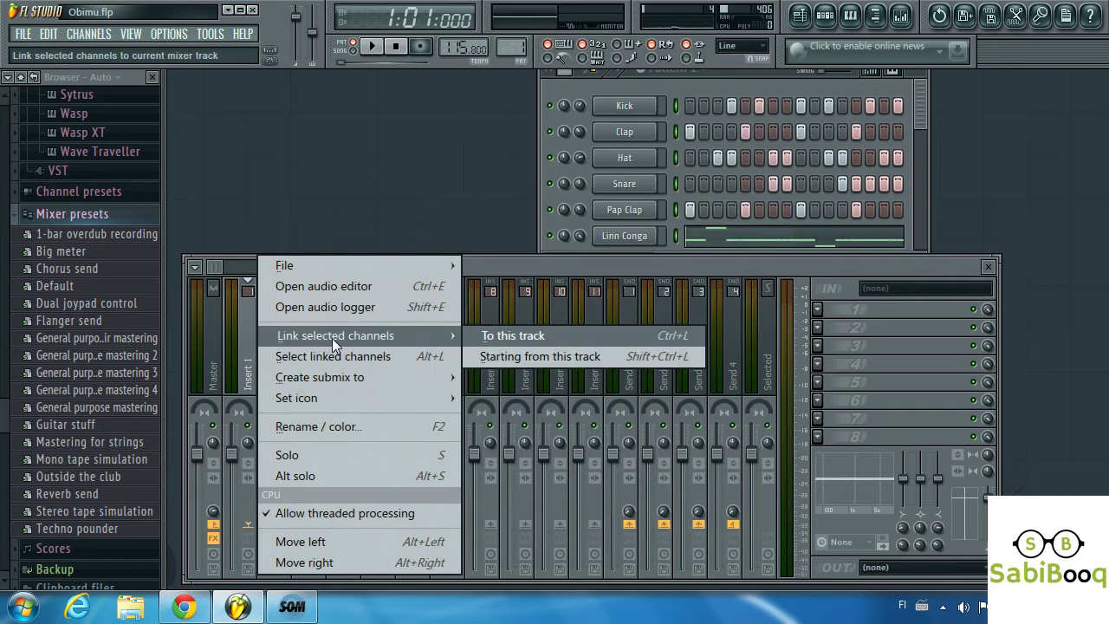
pyautogui.click(510, 357)
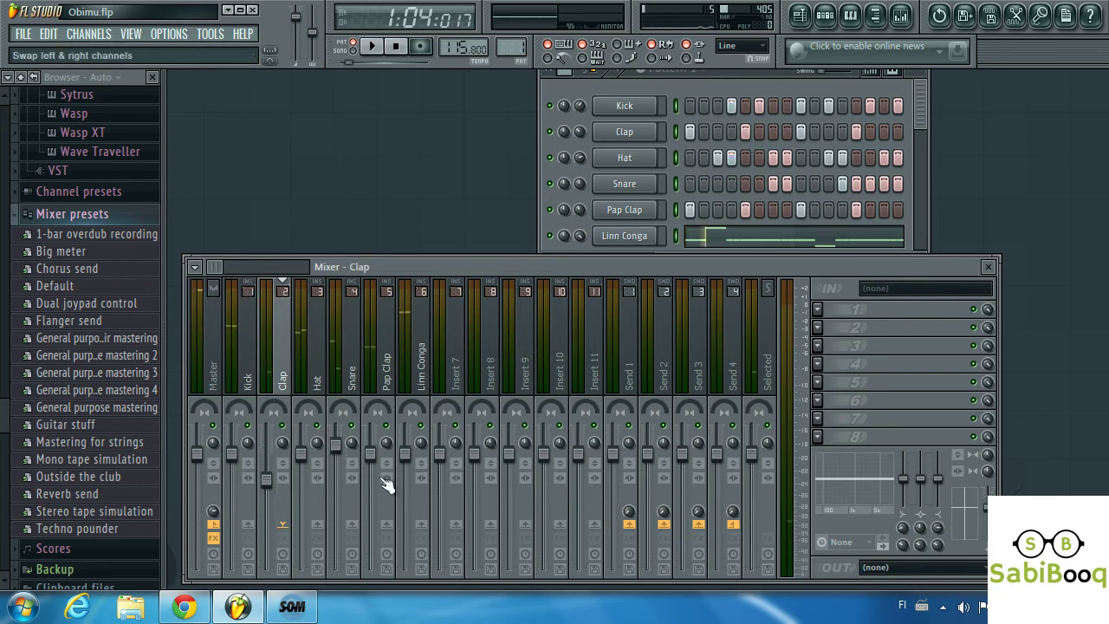
# Rename mixer track Insert 7 as "drum submix"
pyautogui.rightClick(457, 388)
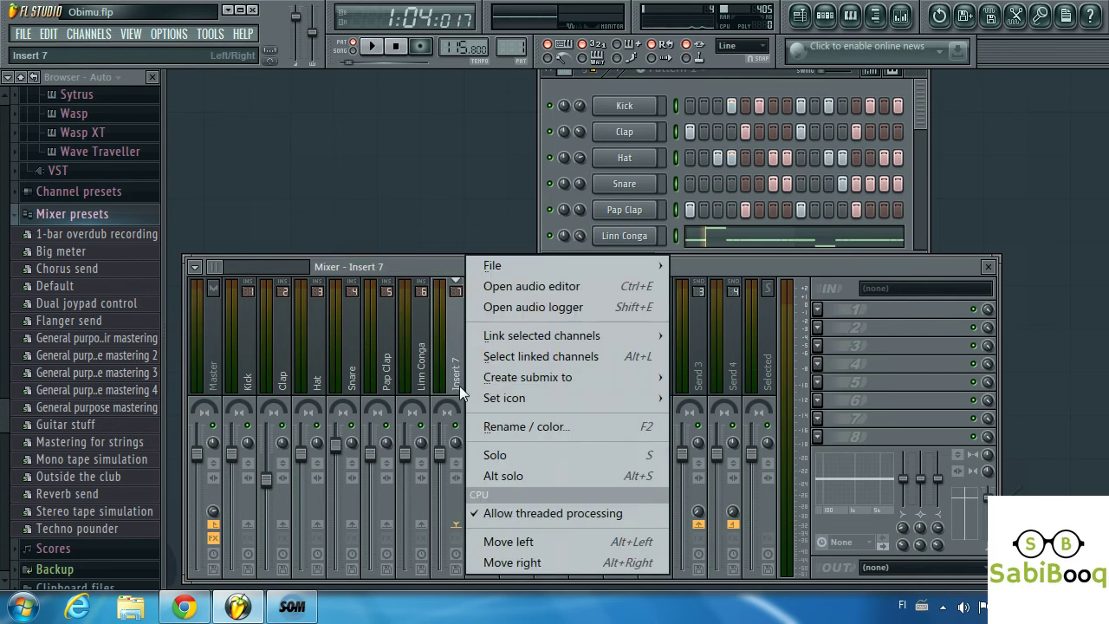
pyautogui.click(519, 427)
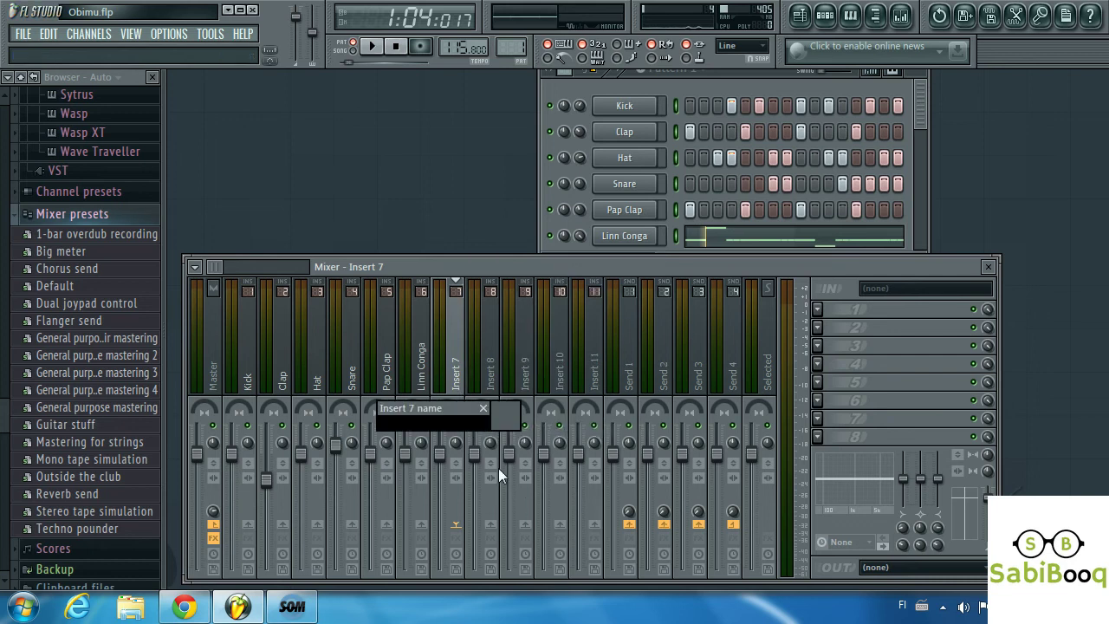
pyautogui.write('drum submix')
pyautogui.press('Return')
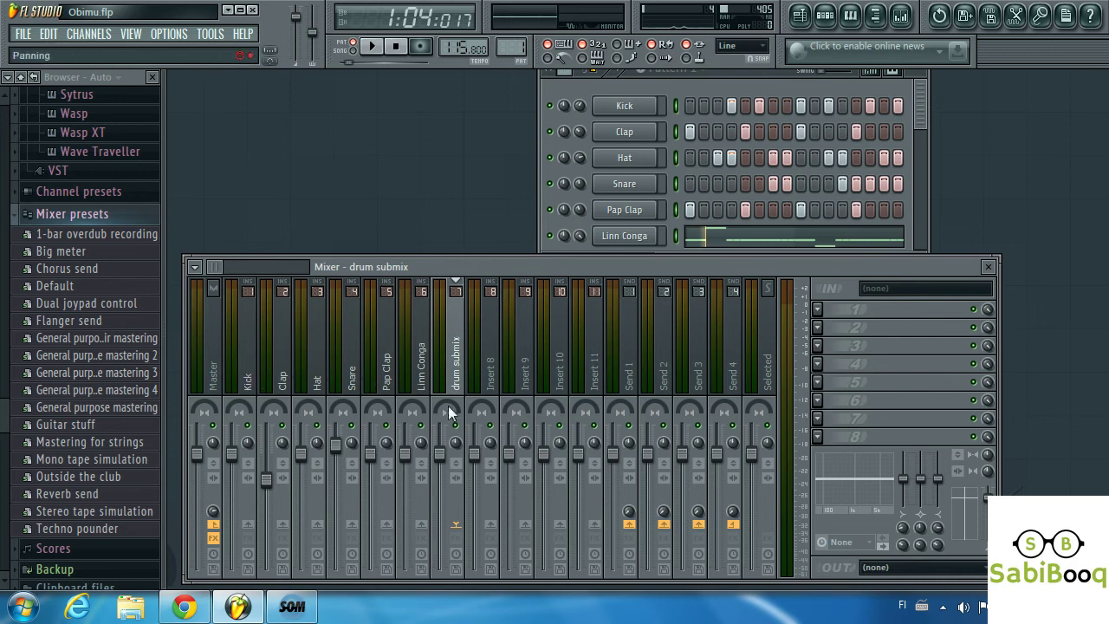
# Route the Kick and Clap mixer tracks to the drum submix track only
pyautogui.click(257, 390)
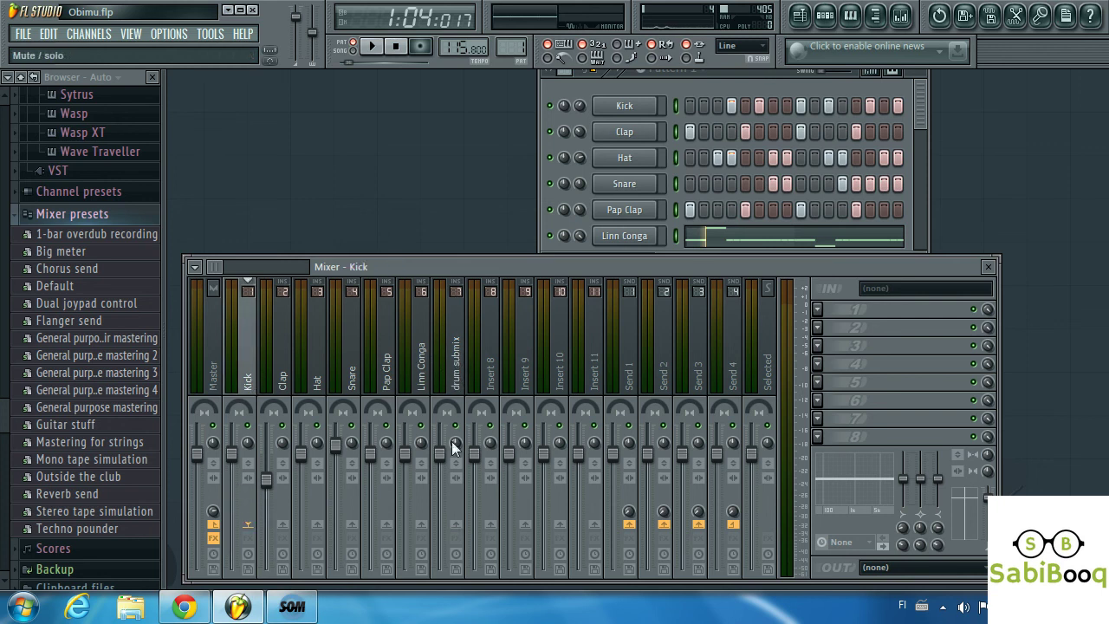
pyautogui.rightClick(457, 525)
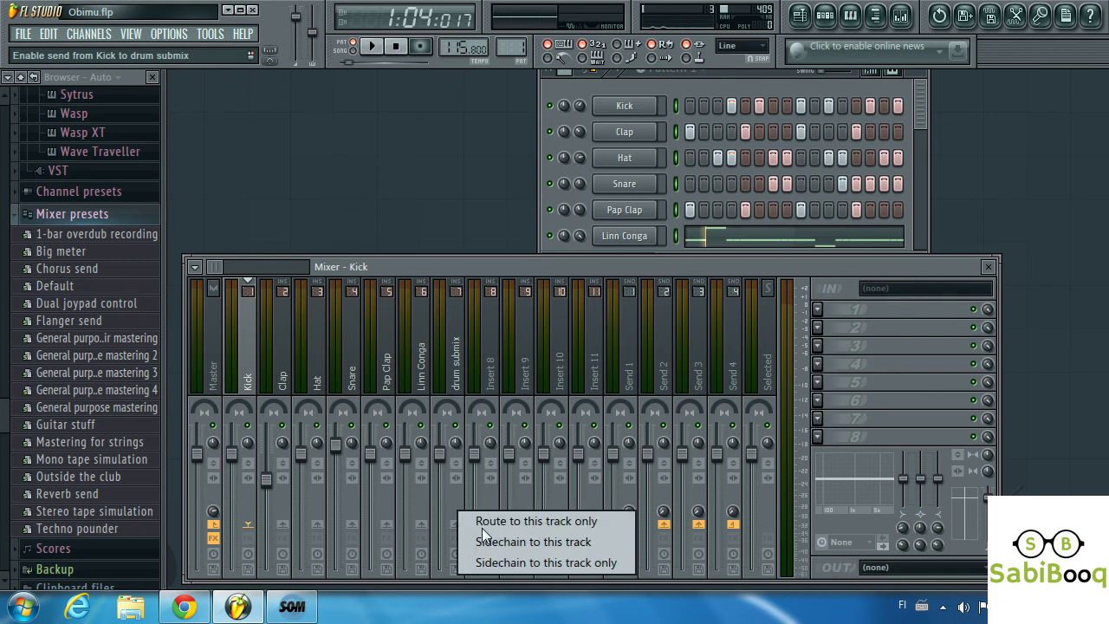
pyautogui.click(488, 522)
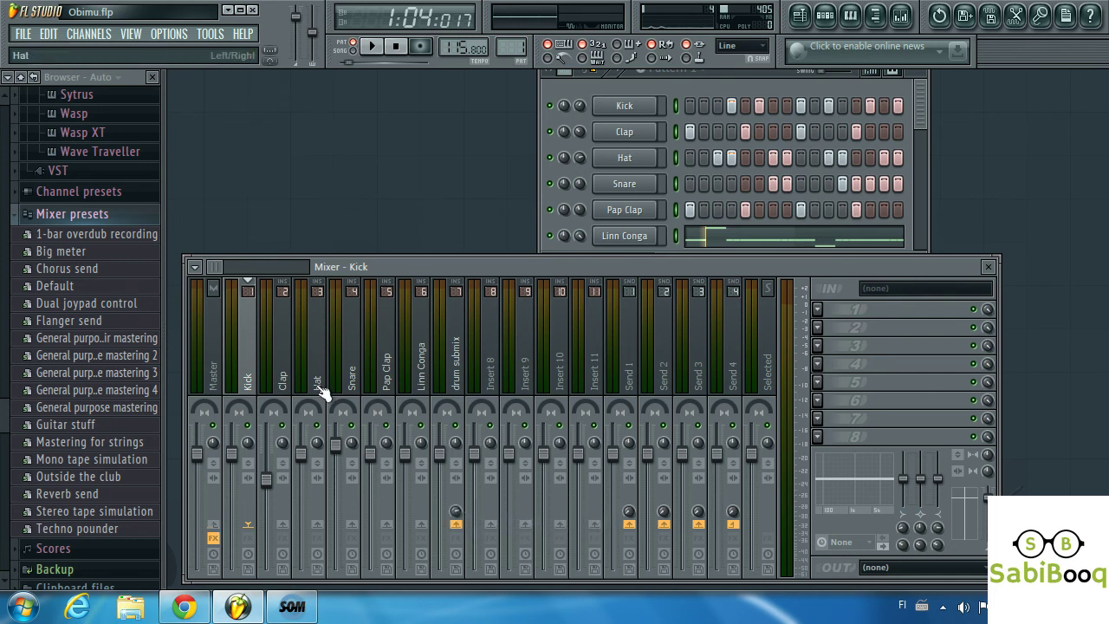
pyautogui.click(290, 376)
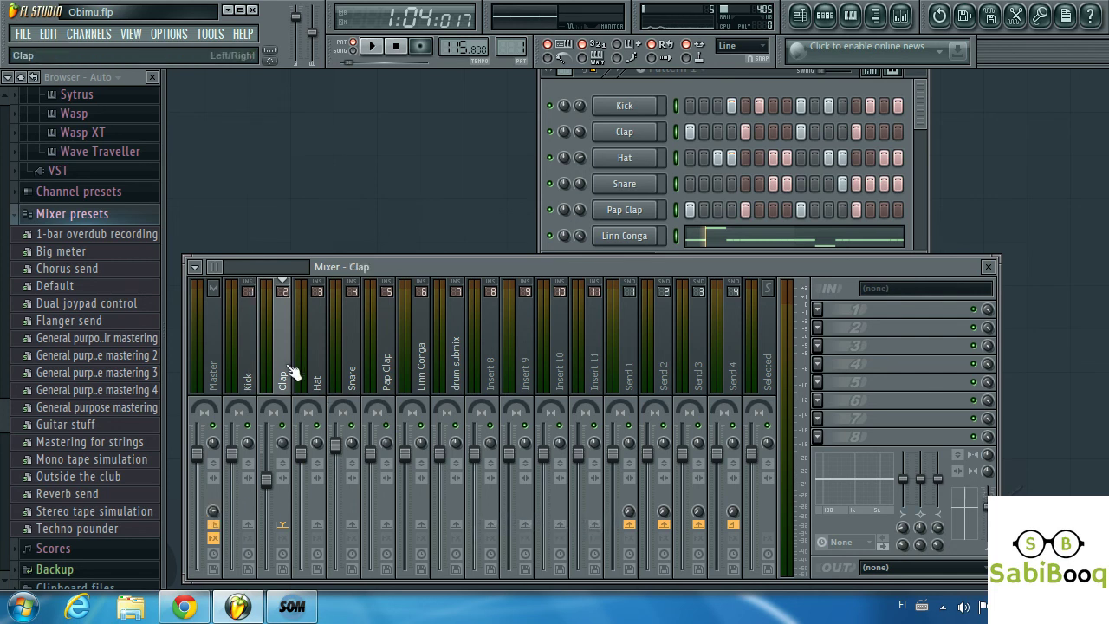
pyautogui.rightClick(456, 525)
pyautogui.click(488, 521)
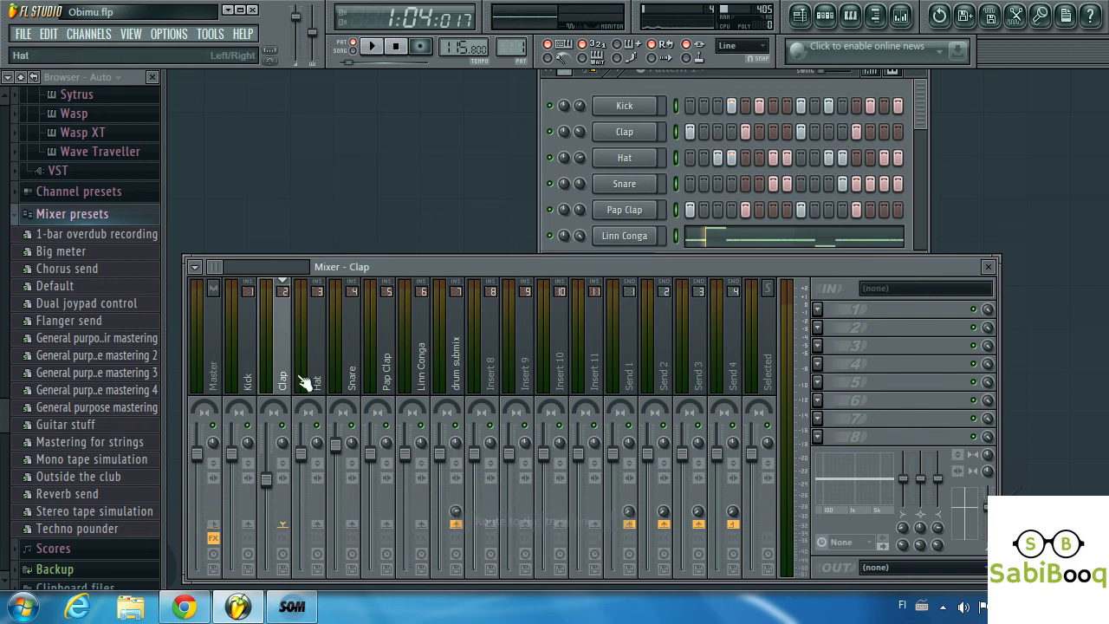
# Route the Hat and Snare mixer tracks to the drum submix track only
pyautogui.click(318, 384)
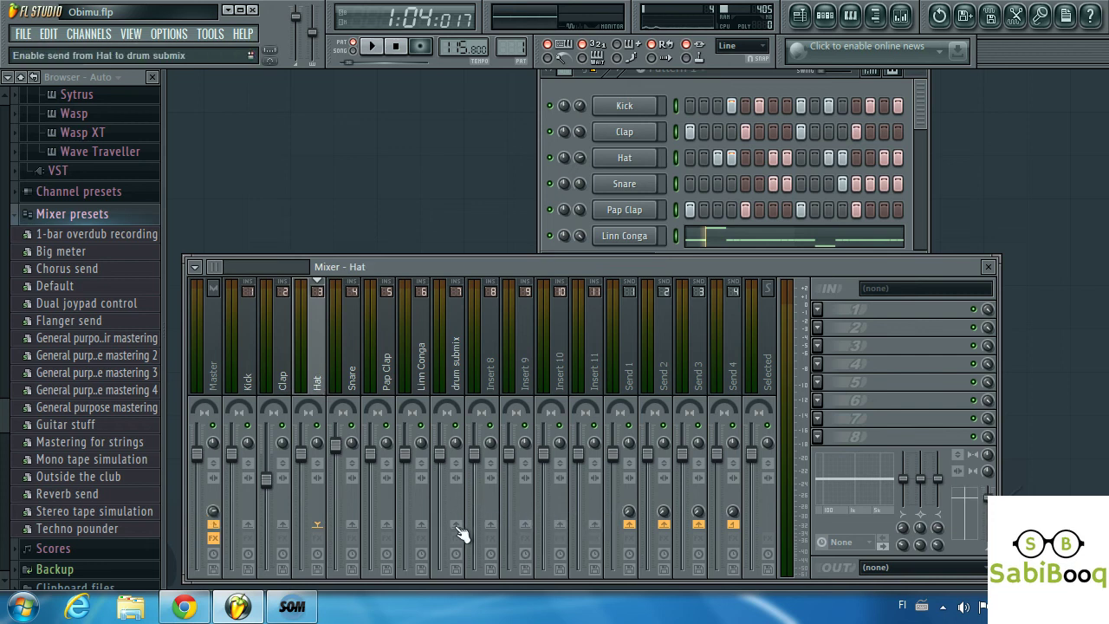
pyautogui.rightClick(462, 533)
pyautogui.click(488, 520)
pyautogui.click(363, 390)
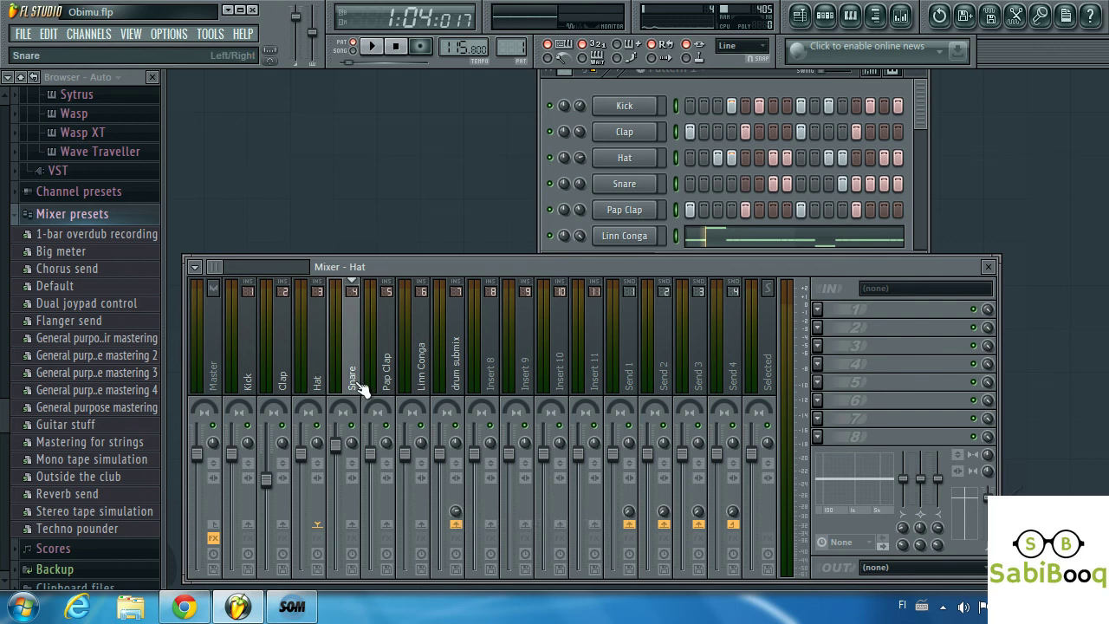
pyautogui.rightClick(461, 533)
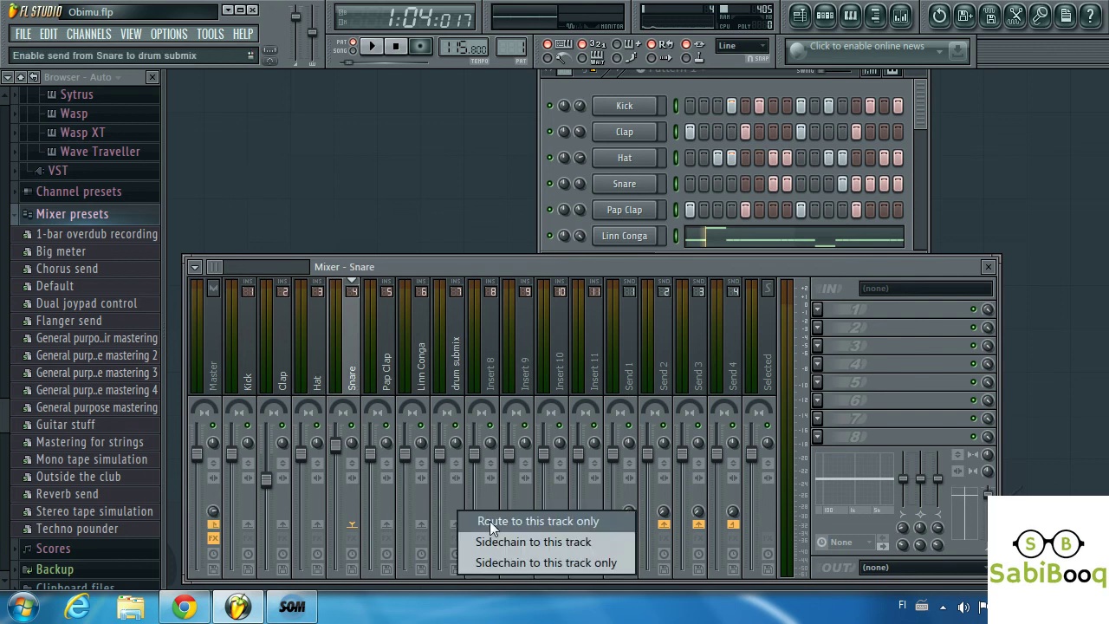
pyautogui.click(490, 521)
# Route the Pap Clap and Linn Conga mixer tracks to the drum submix track only
pyautogui.click(390, 388)
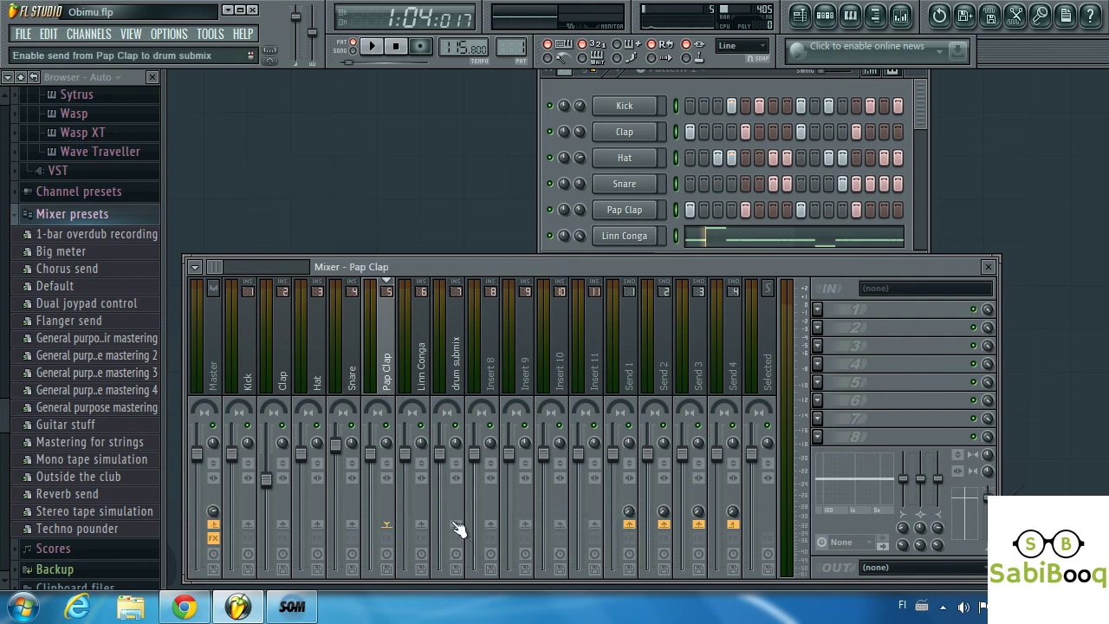
pyautogui.rightClick(458, 523)
pyautogui.click(484, 520)
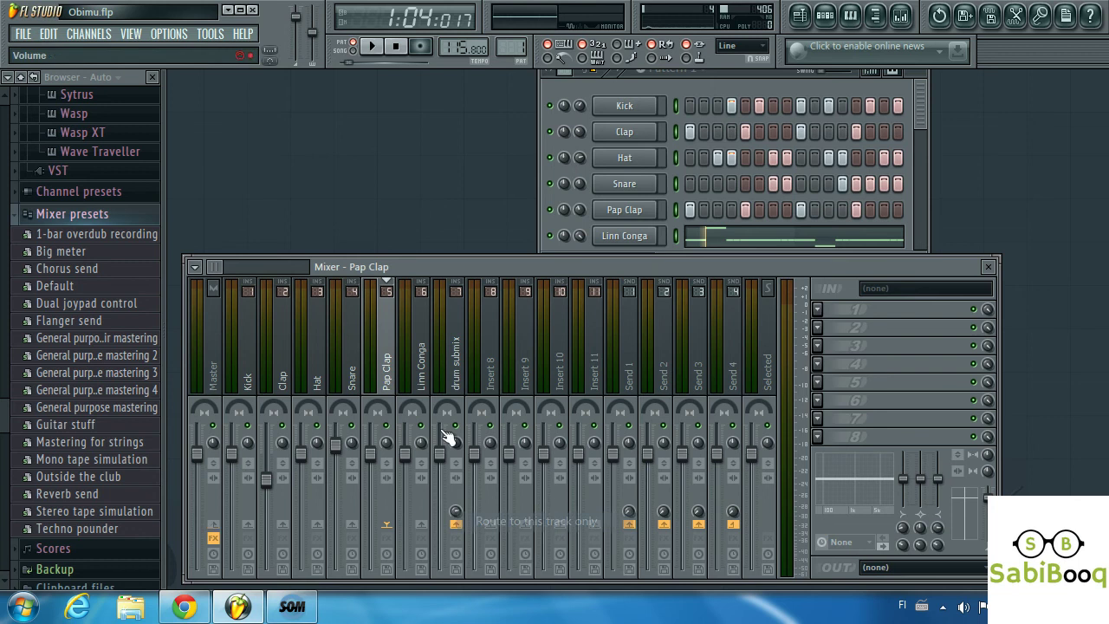
pyautogui.click(425, 386)
pyautogui.rightClick(454, 524)
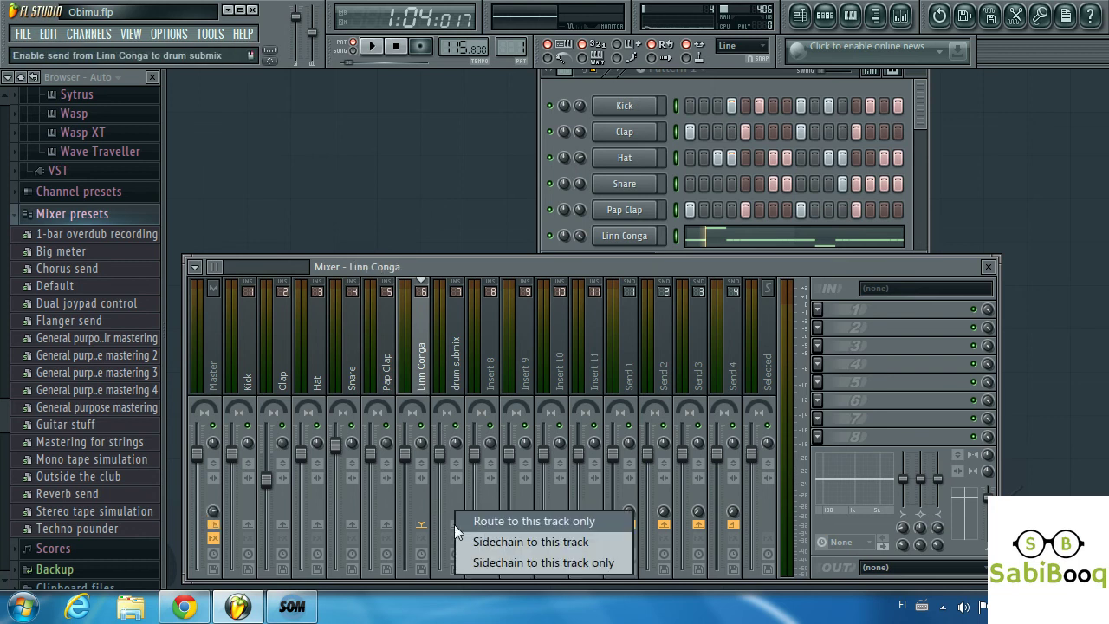
pyautogui.click(490, 524)
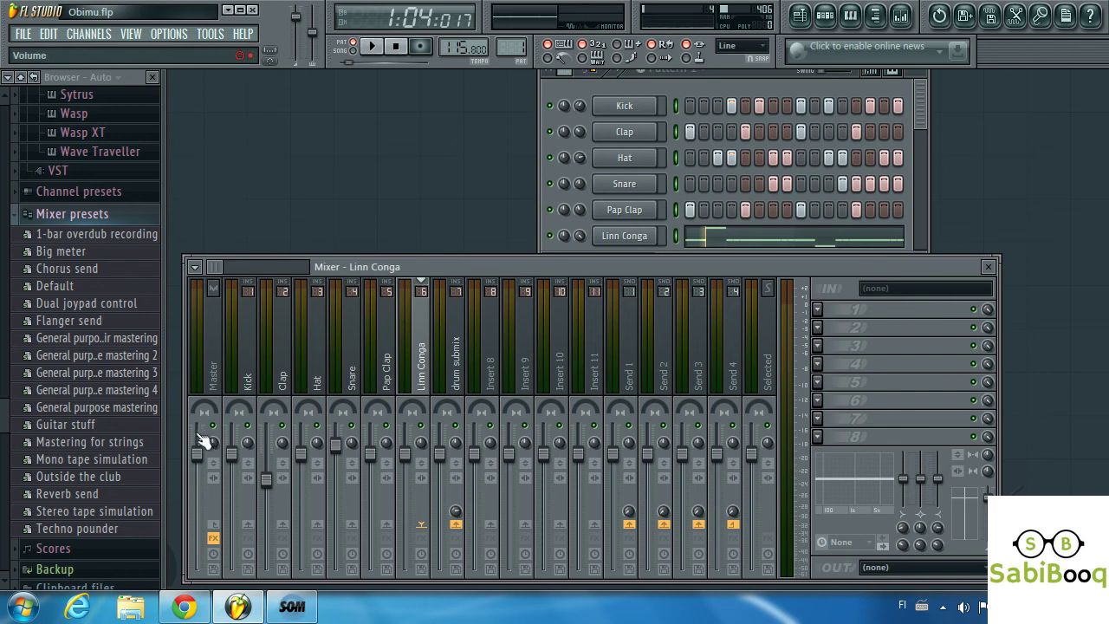
# Lower the drum submix volume to about 59% (-10.1 dB) while the pattern plays and stop playback
pyautogui.click(374, 47)
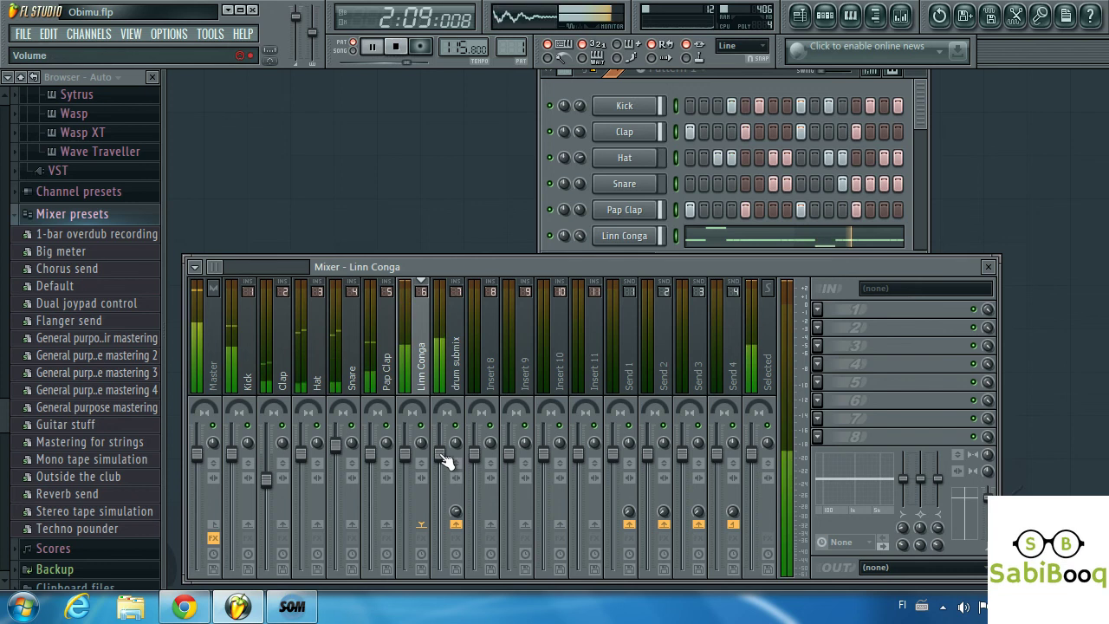
pyautogui.moveTo(448, 460); pyautogui.dragTo(449, 553)
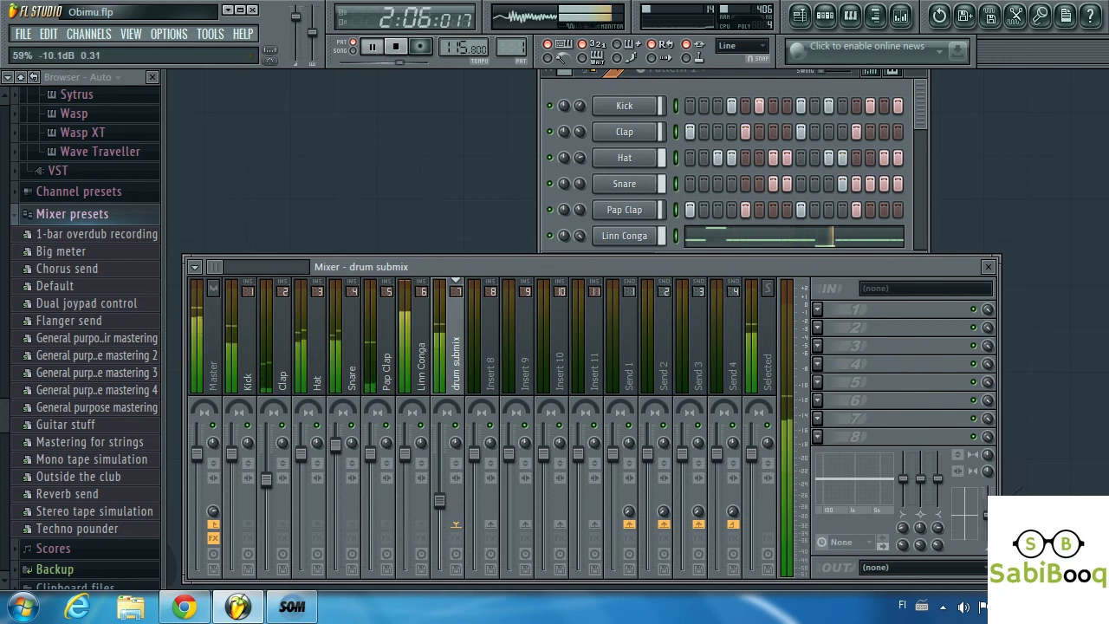
pyautogui.press('space')
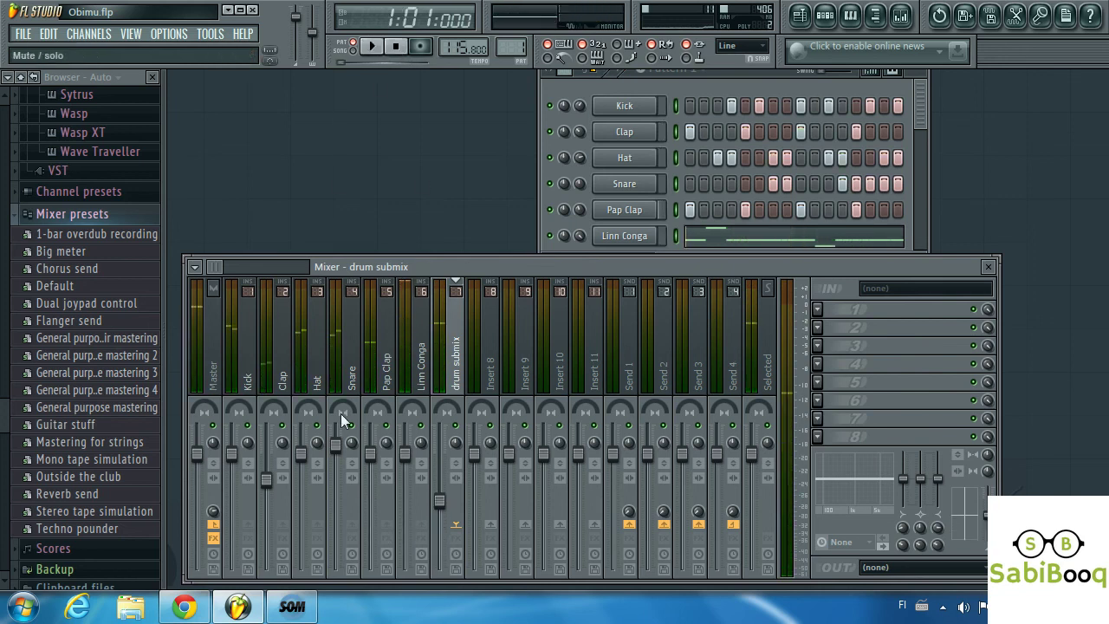
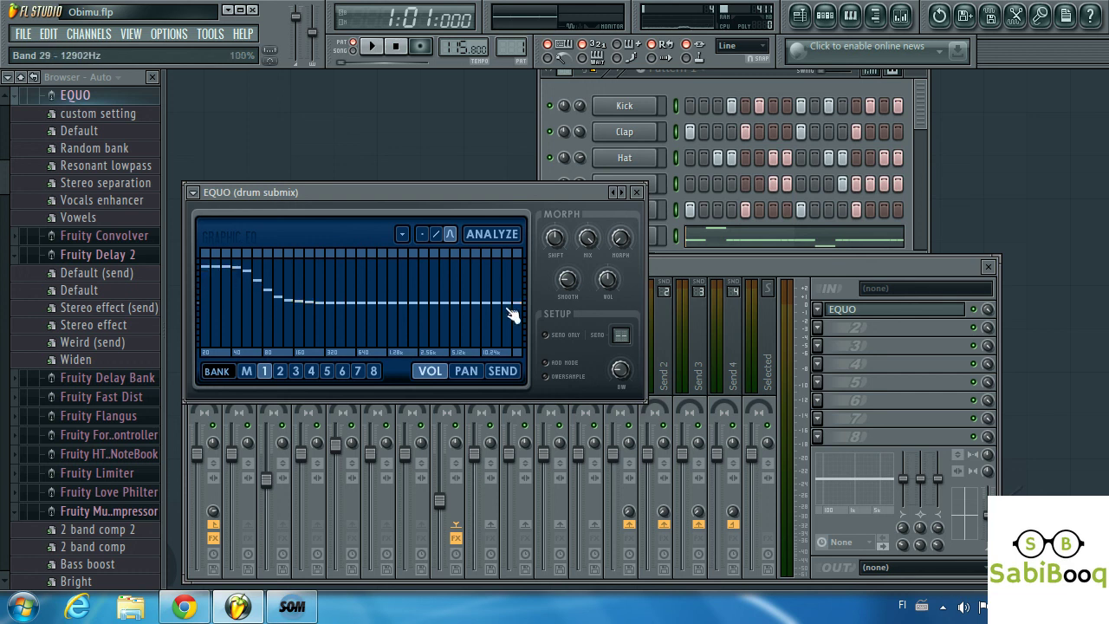
# Boost the high bands of the drum submix's EQUO to about 353%, trying a high-frequency cut during playback for comparison
pyautogui.moveTo(518, 310); pyautogui.dragTo(527, 272)
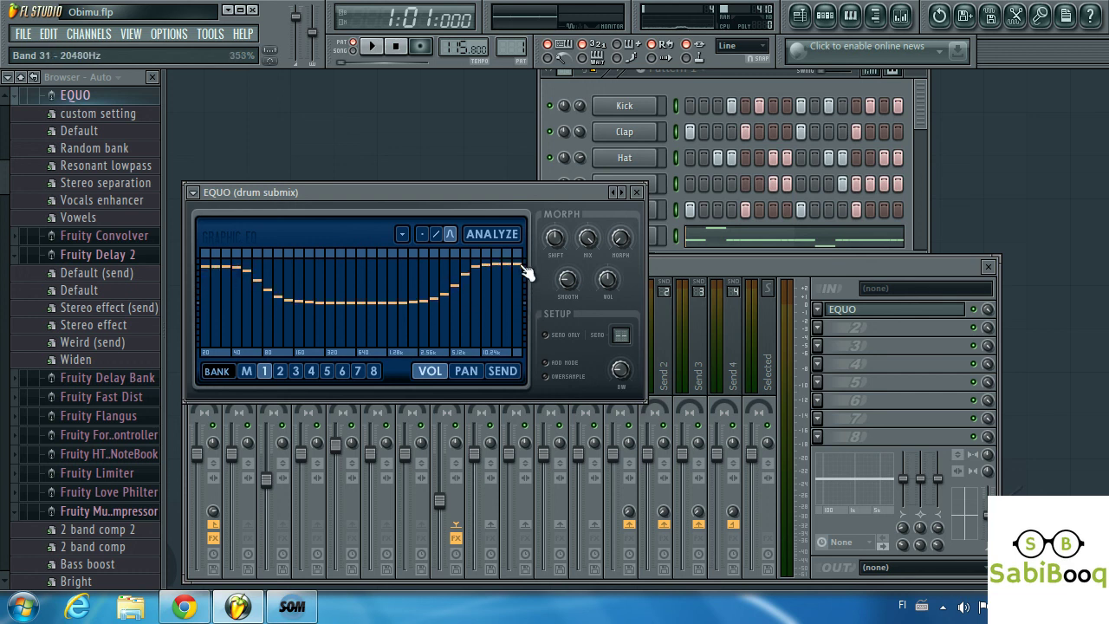
pyautogui.click(373, 45)
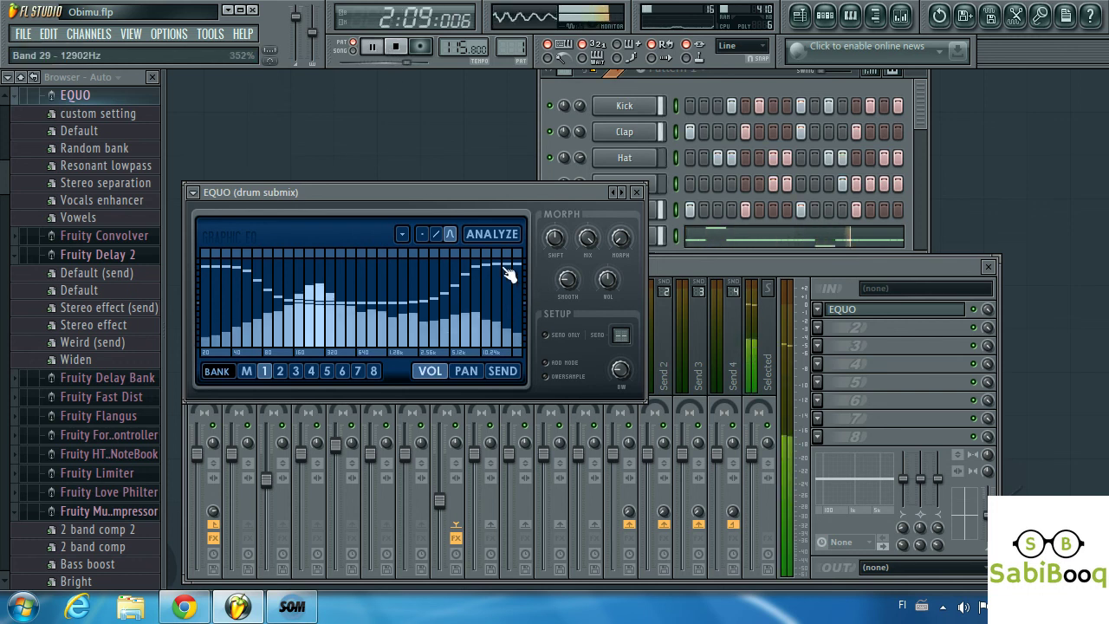
pyautogui.moveTo(509, 274)
pyautogui.mouseDown()
pyautogui.moveTo(508, 355)
pyautogui.moveTo(437, 339)
pyautogui.mouseUp()
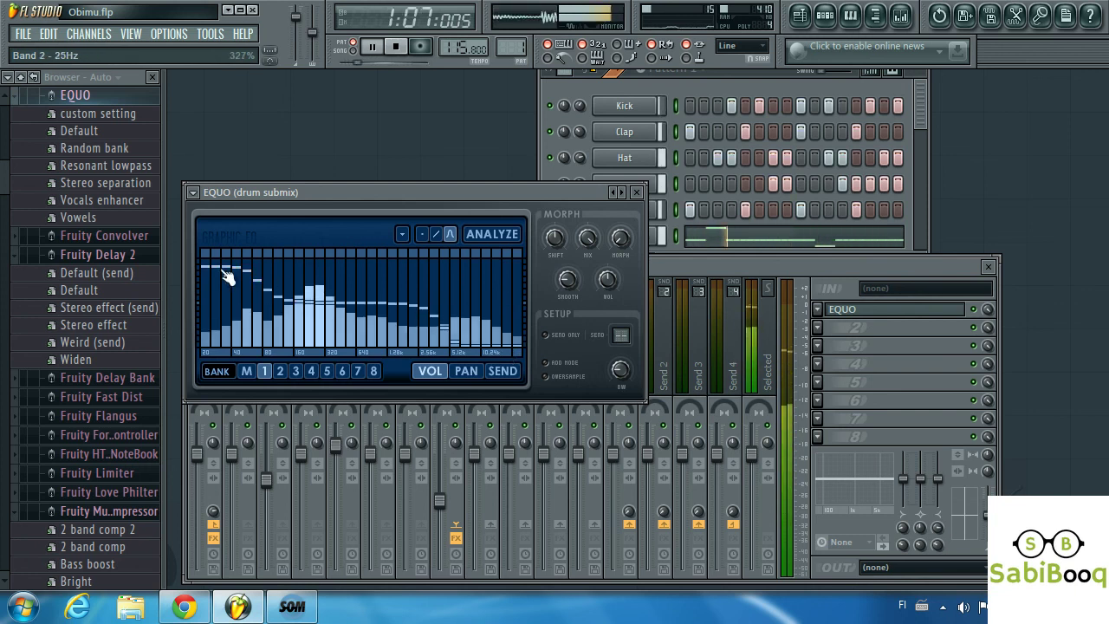
pyautogui.moveTo(498, 344); pyautogui.dragTo(513, 274)
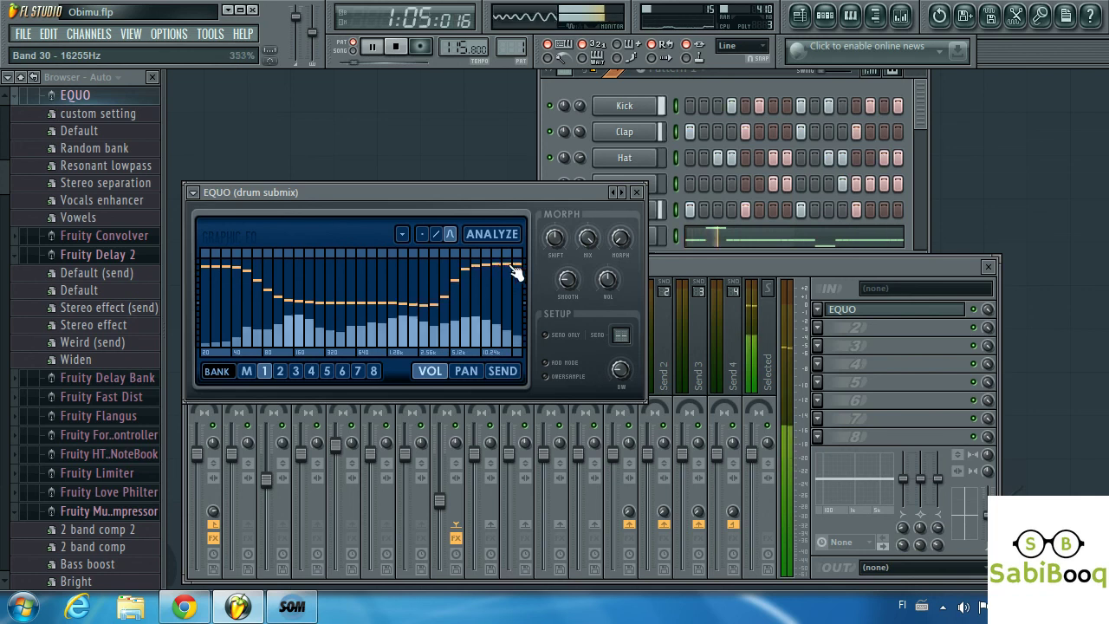
# Raise EQUO's mid bands around 1 kHz to about 129%, then stop playback and close the equalizer
pyautogui.moveTo(424, 308); pyautogui.dragTo(396, 297)
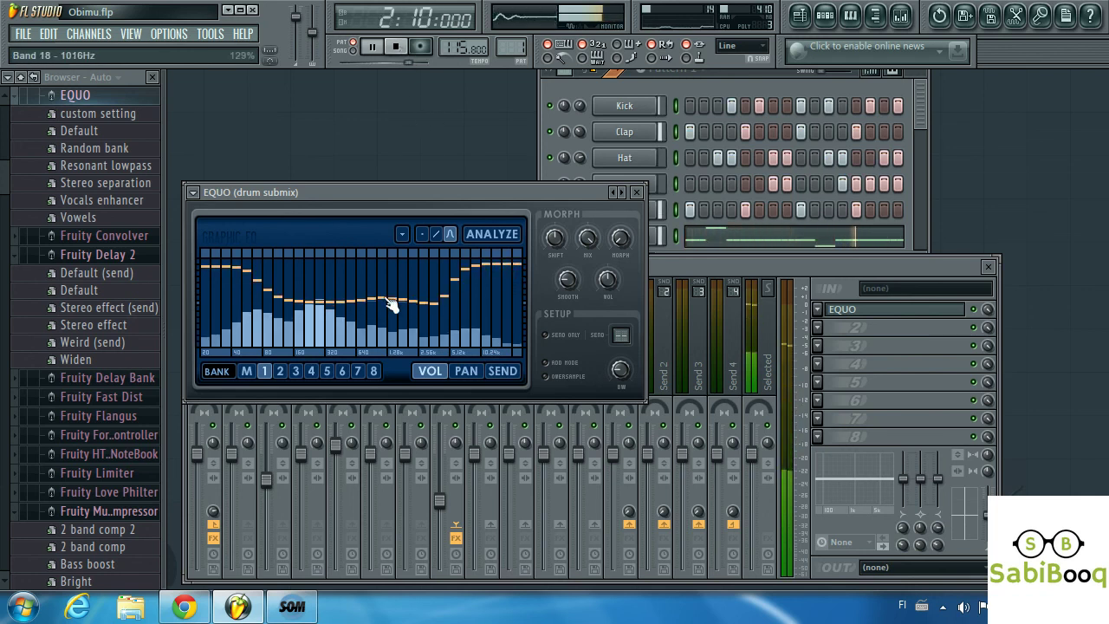
pyautogui.click(395, 46)
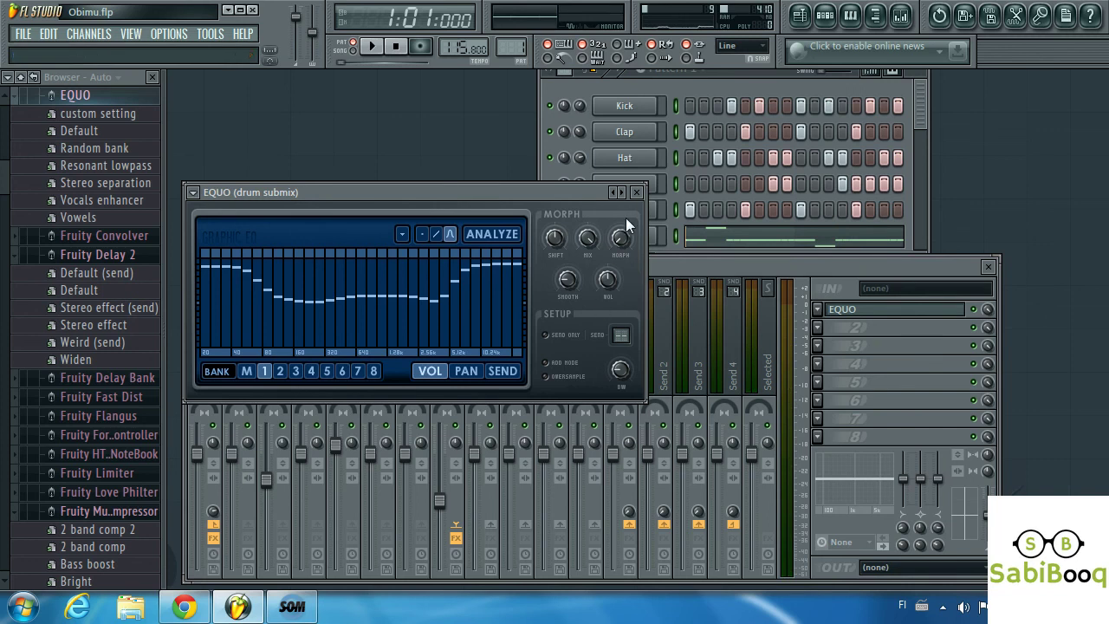
pyautogui.click(637, 191)
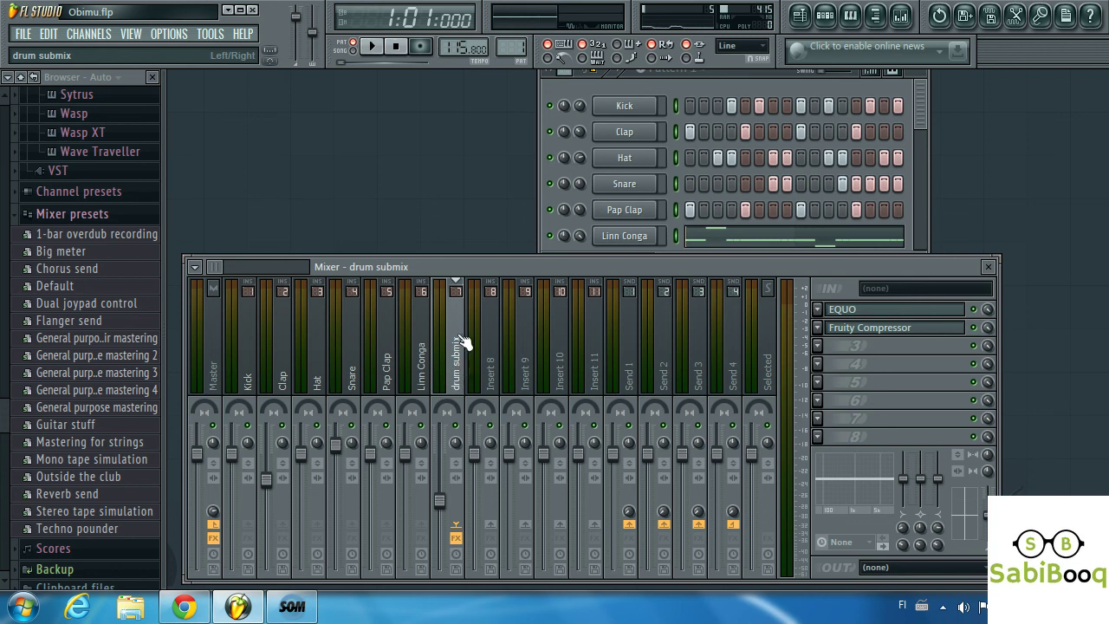
# Play the pattern to hear the drum submix with EQUO and Fruity Compressor applied
pyautogui.click(372, 48)
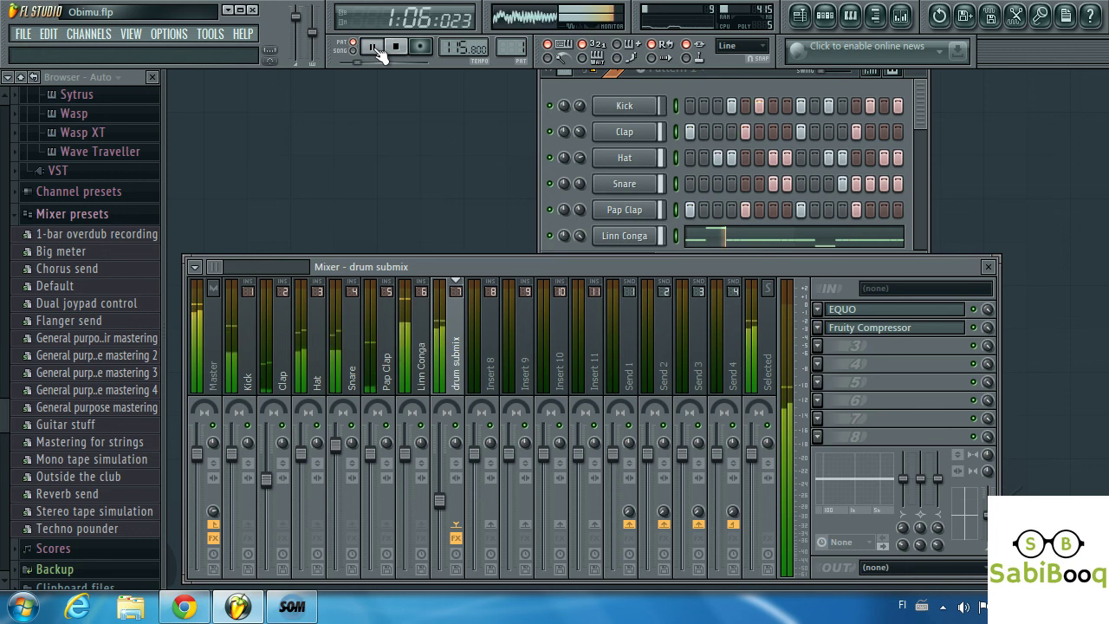